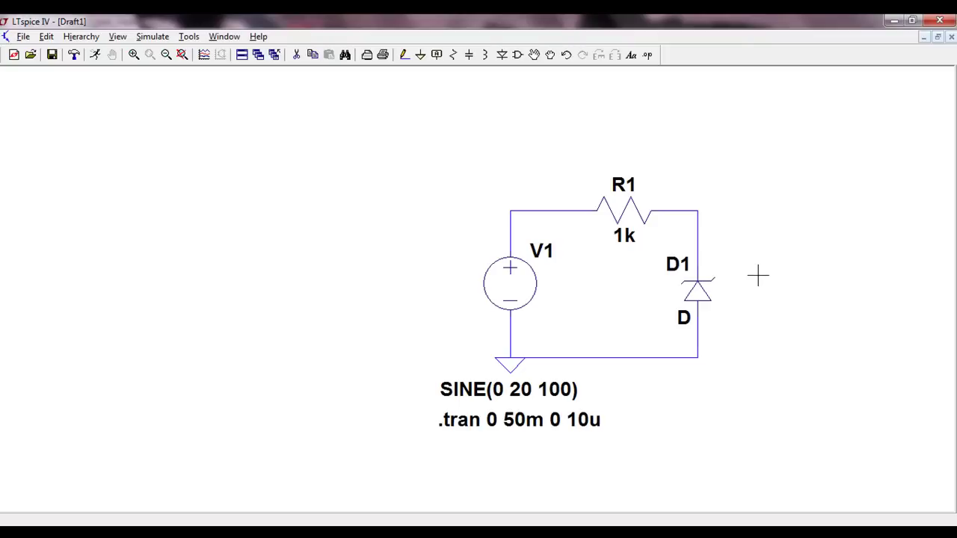
# Run the transient simulation and plot the voltages at the source node and at the node between R1 and D1.
pyautogui.click(96, 58)
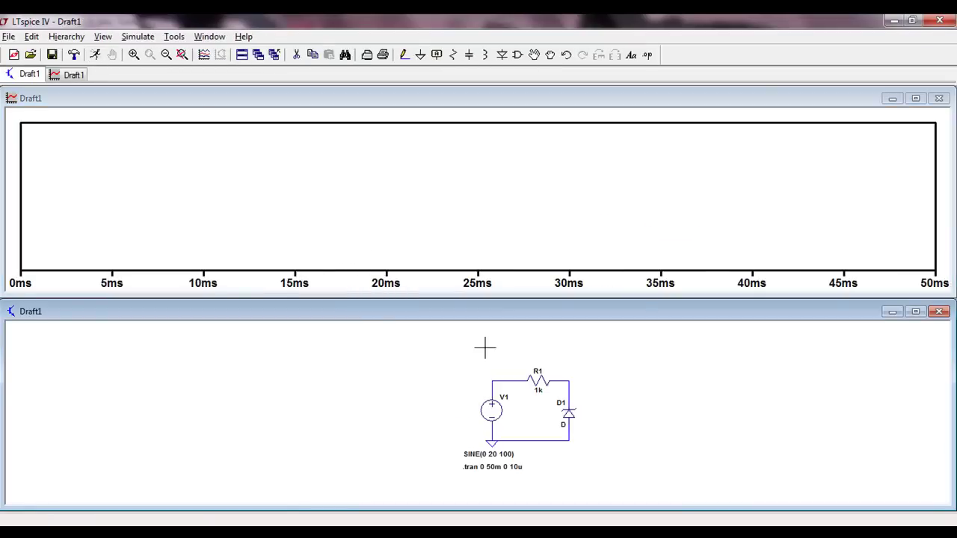
pyautogui.click(495, 377)
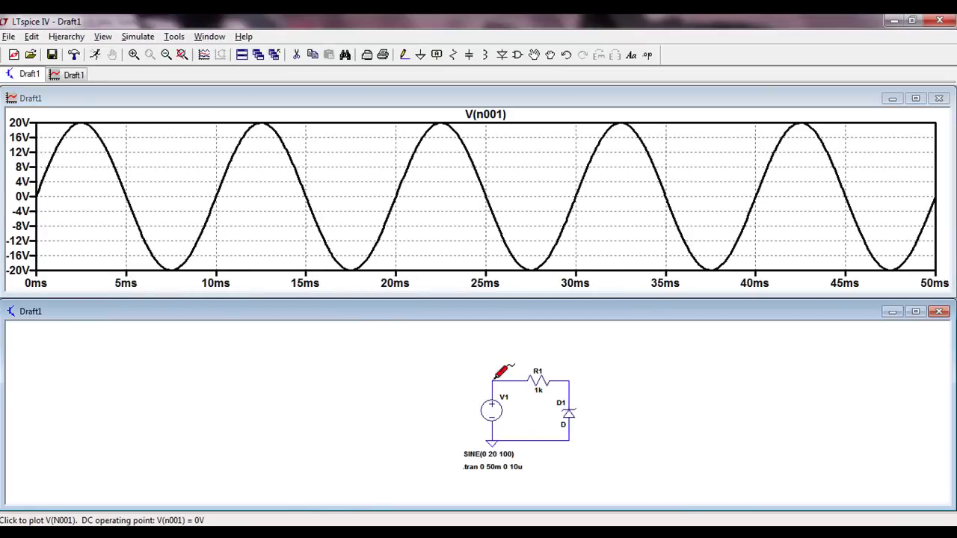
pyautogui.click(571, 381)
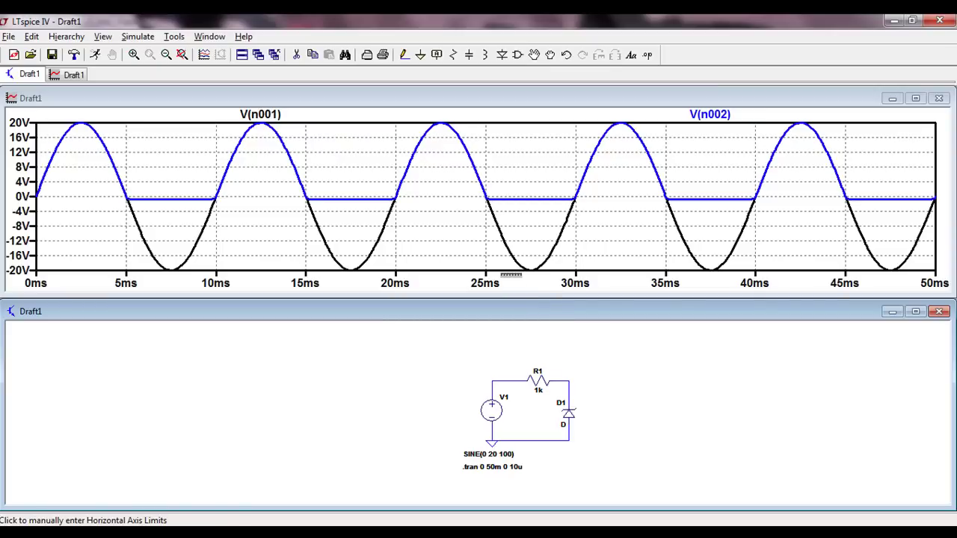
# Attach a cursor to the V(n002) trace and read its voltage near 37.4 ms, then close the cursor read-out.
pyautogui.click(715, 118)
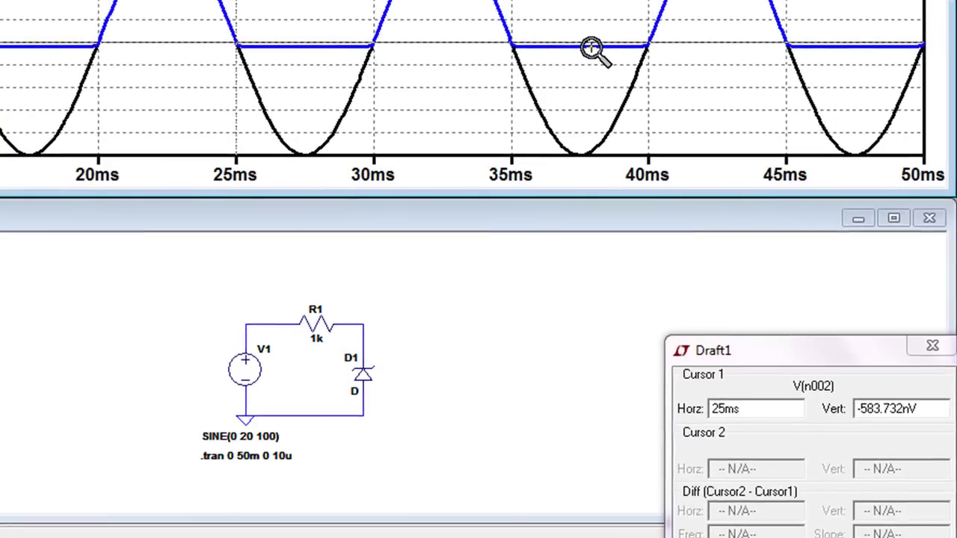
pyautogui.click(574, 47)
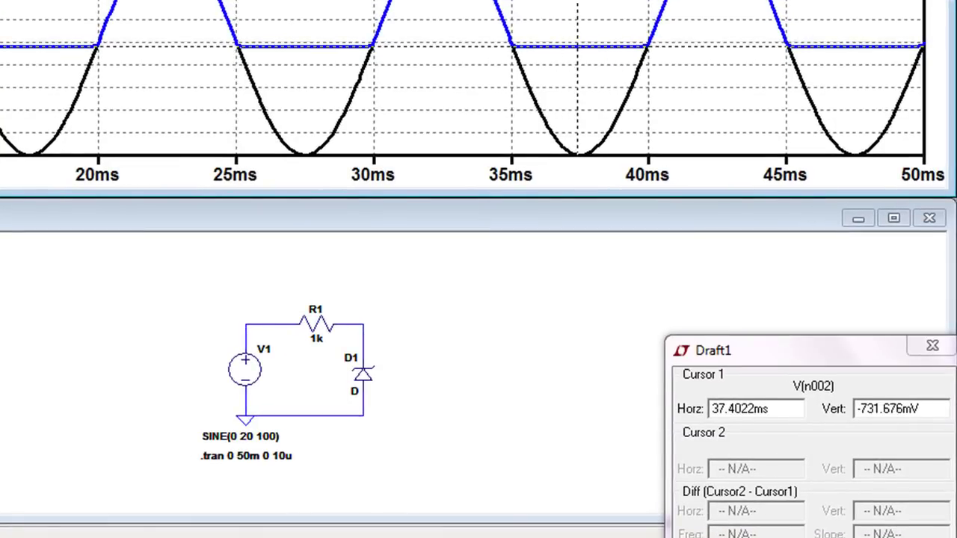
pyautogui.click(931, 345)
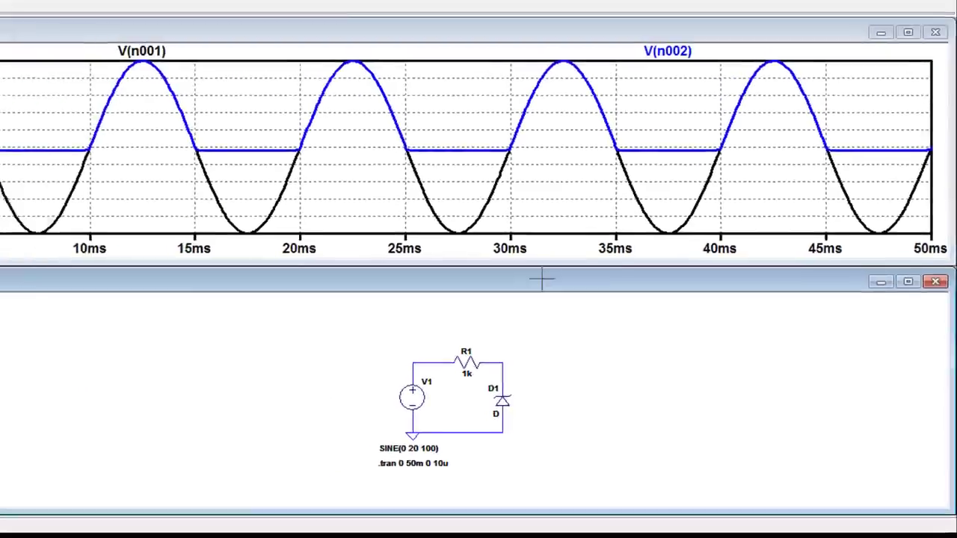
# Maximize the schematic and assign the 12 V Zener model BZX84C12L from the diode library to D1.
pyautogui.doubleClick(542, 279)
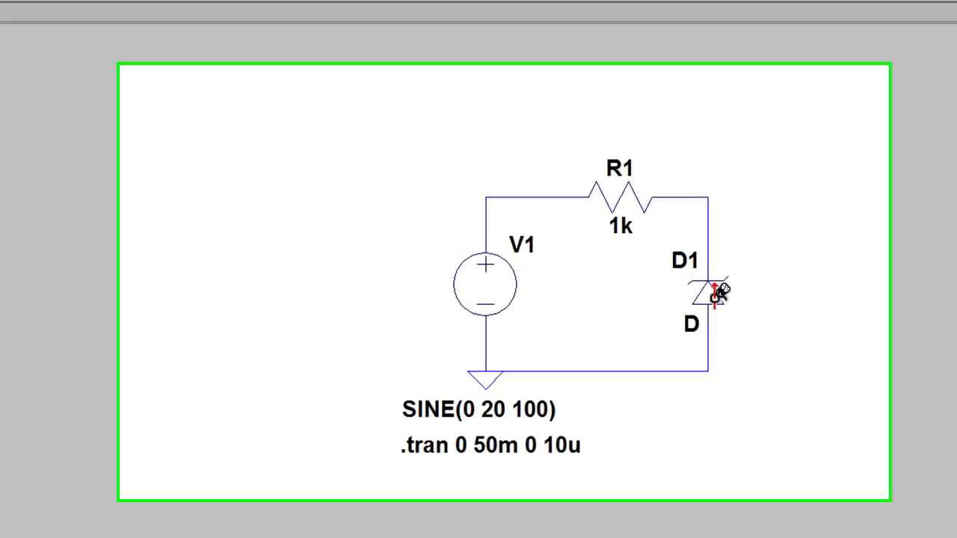
pyautogui.rightClick(695, 300)
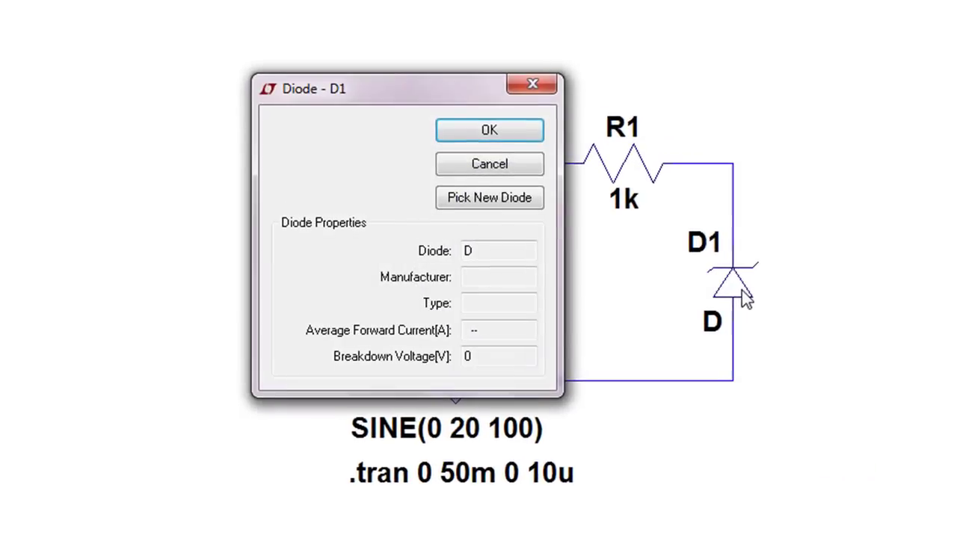
pyautogui.click(498, 204)
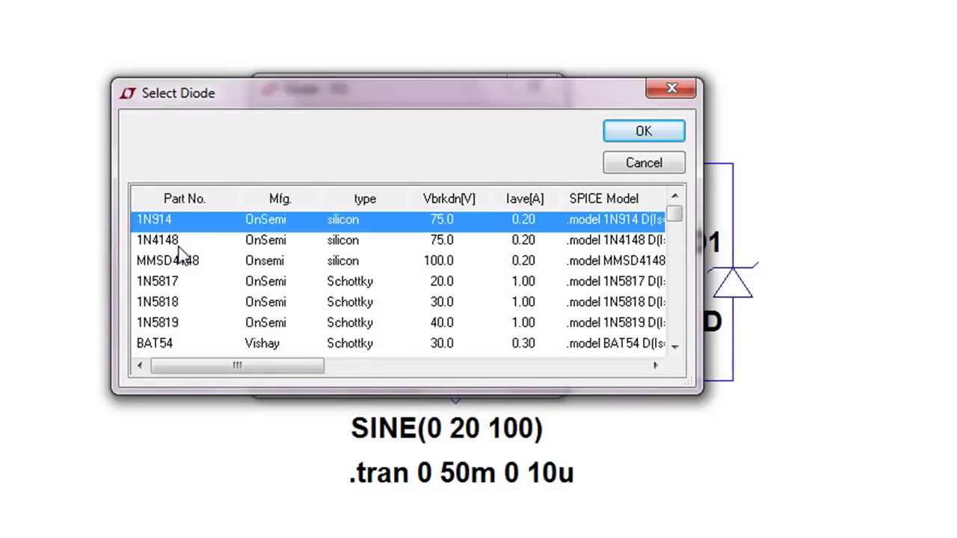
pyautogui.click(373, 199)
pyautogui.moveTo(674, 307); pyautogui.dragTo(675, 334)
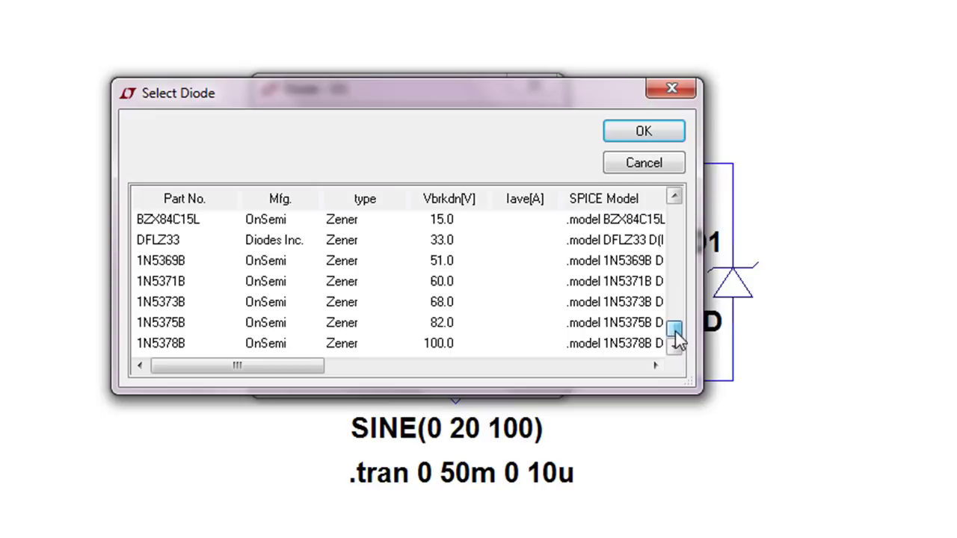
pyautogui.click(674, 196)
pyautogui.click(674, 196)
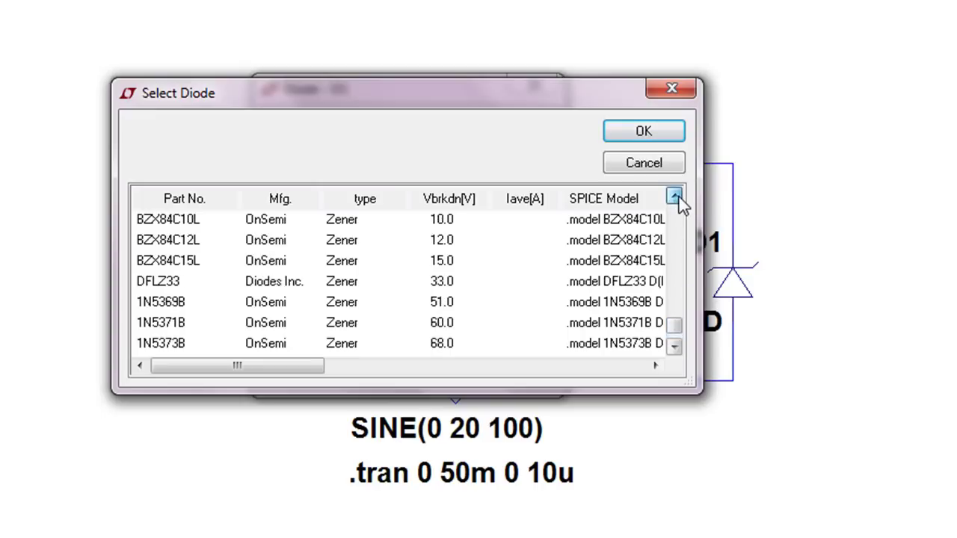
pyautogui.click(442, 241)
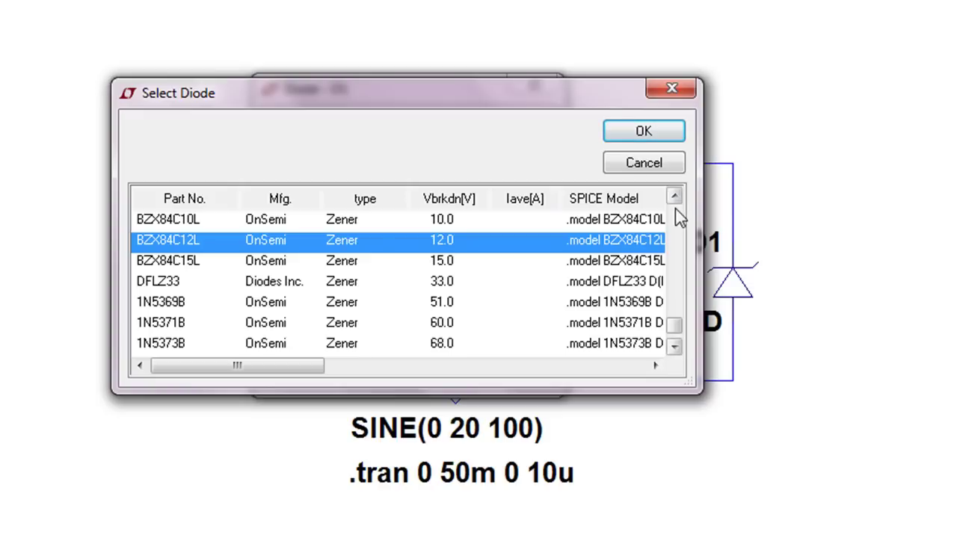
pyautogui.click(644, 131)
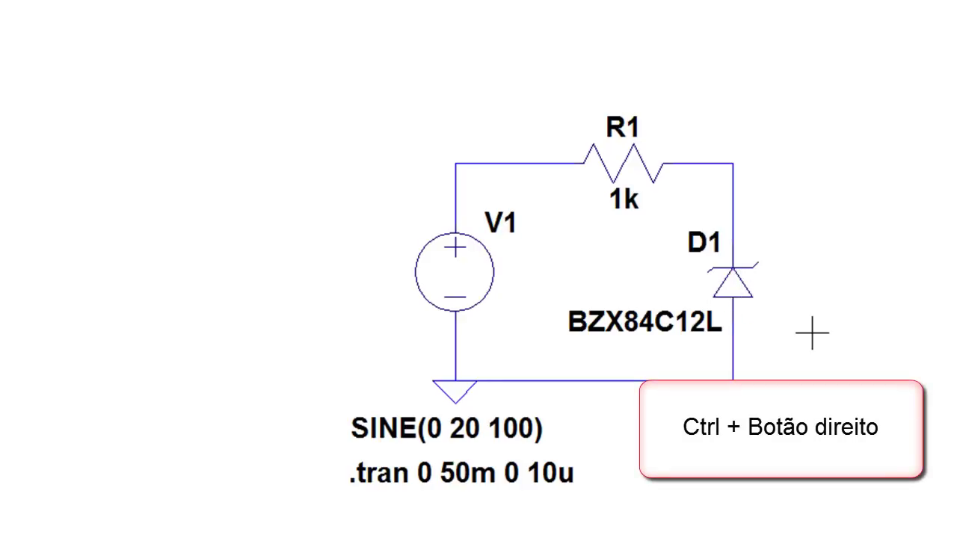
# Review D1's component attributes and set its Value attribute to Zener_12V.
pyautogui.keyDown('ctrl'); pyautogui.rightClick(740, 282); pyautogui.keyUp('ctrl')
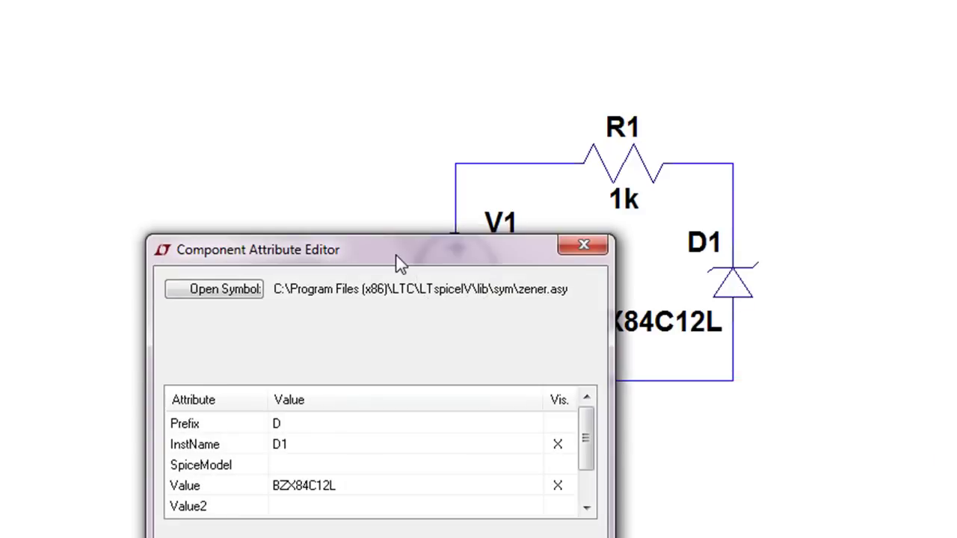
pyautogui.moveTo(400, 263); pyautogui.dragTo(363, 60)
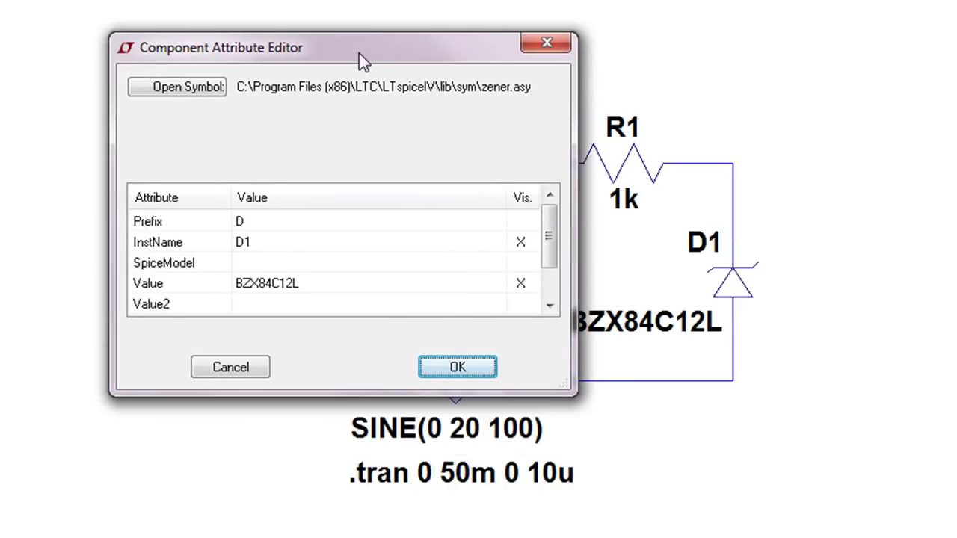
pyautogui.click(258, 221)
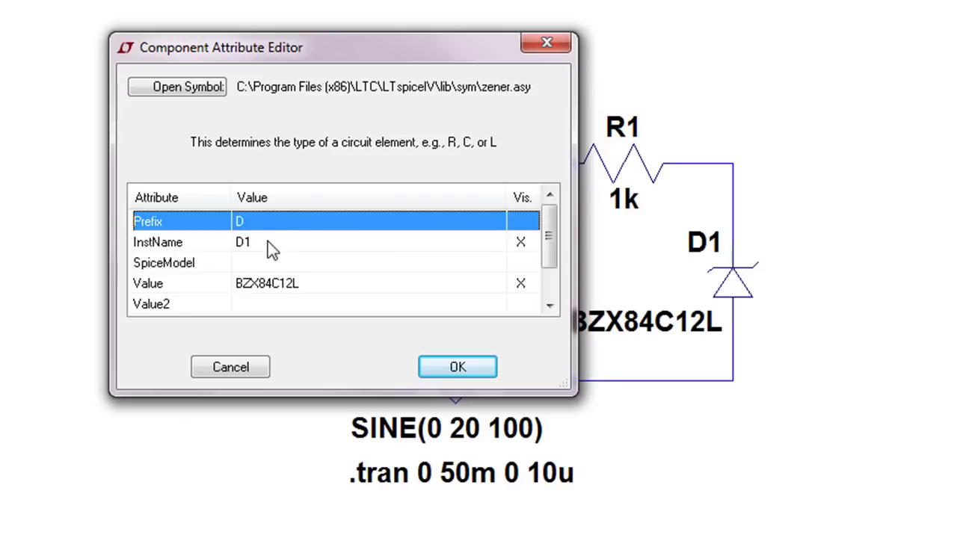
pyautogui.click(262, 242)
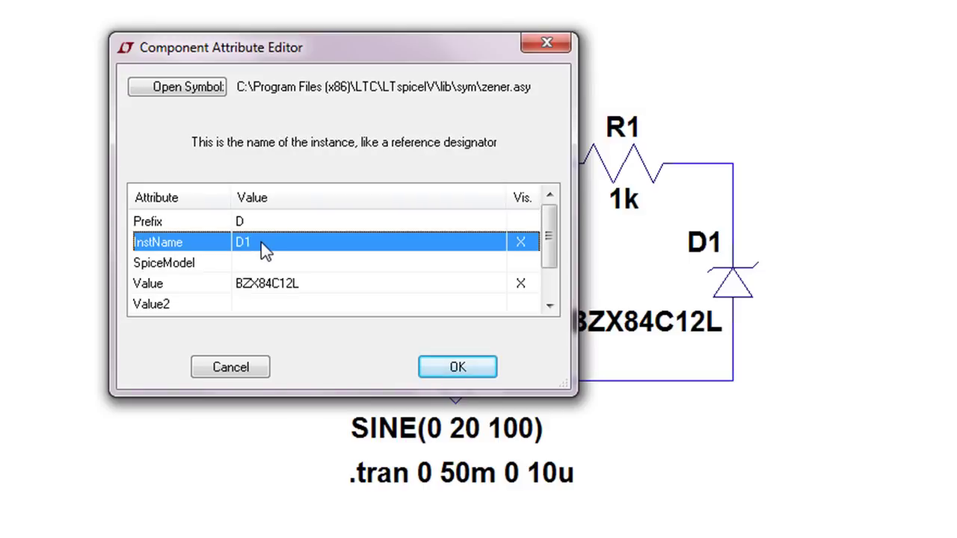
pyautogui.click(259, 284)
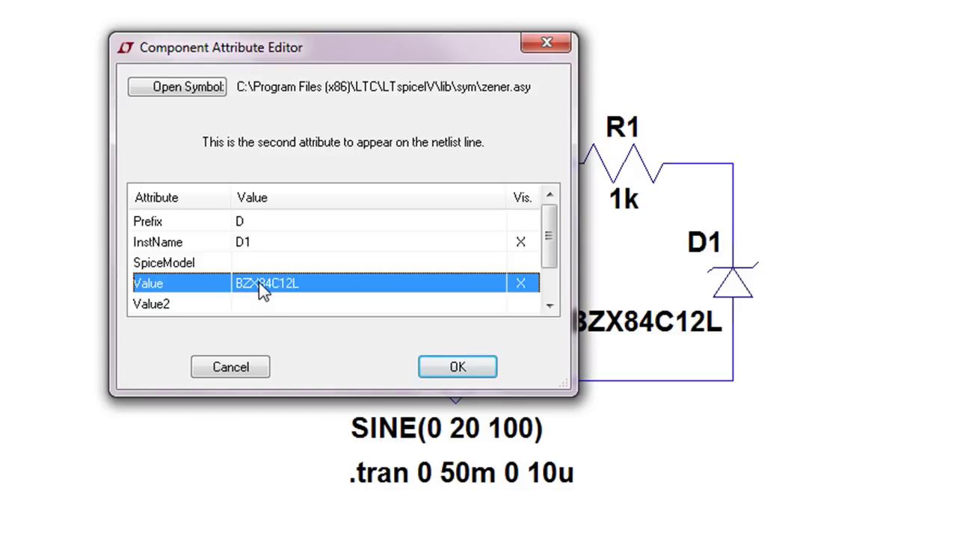
pyautogui.click(303, 283)
pyautogui.press('Delete')
pyautogui.write('Zener_')
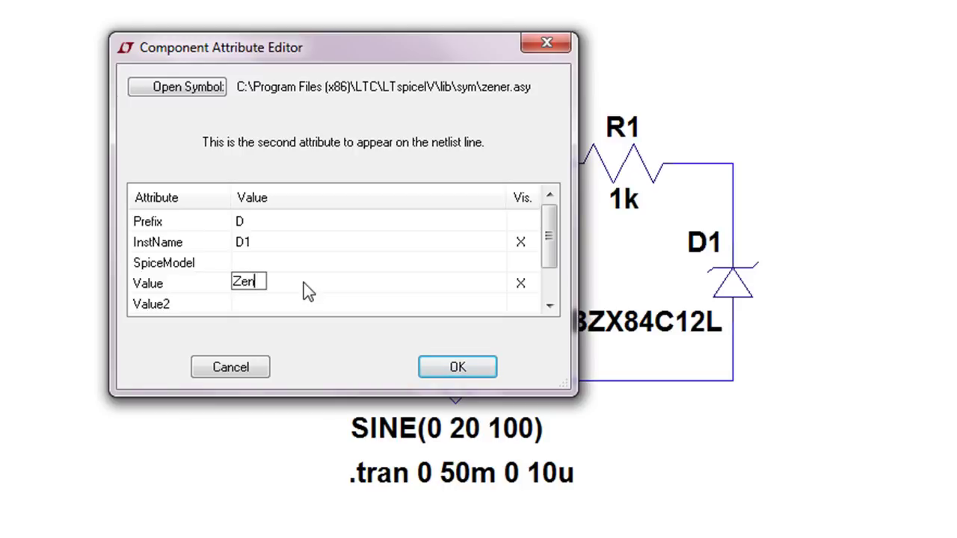
pyautogui.write('12V')
pyautogui.click(452, 372)
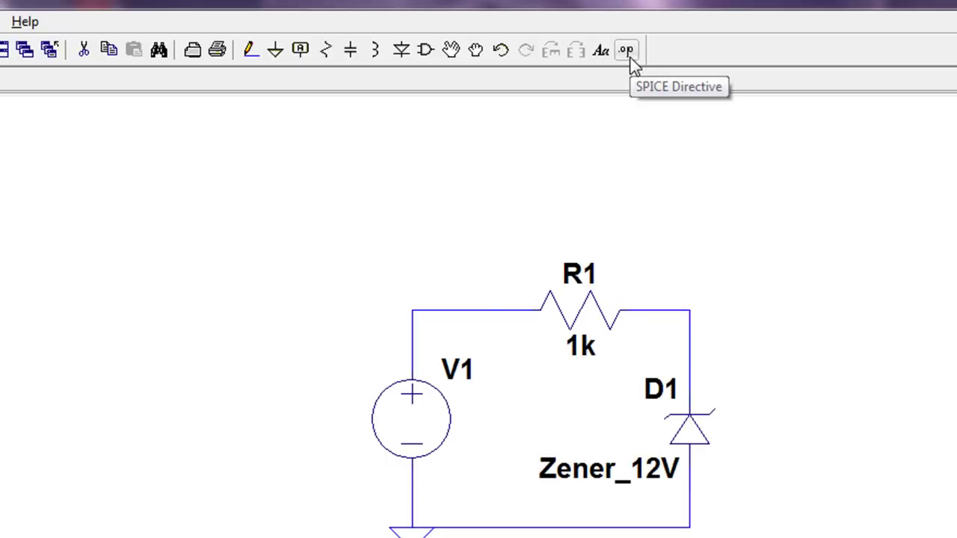
# Add the SPICE directive ".model Zener_12V D (BV = 12V)" and place it beside the voltage source V1.
pyautogui.click(628, 52)
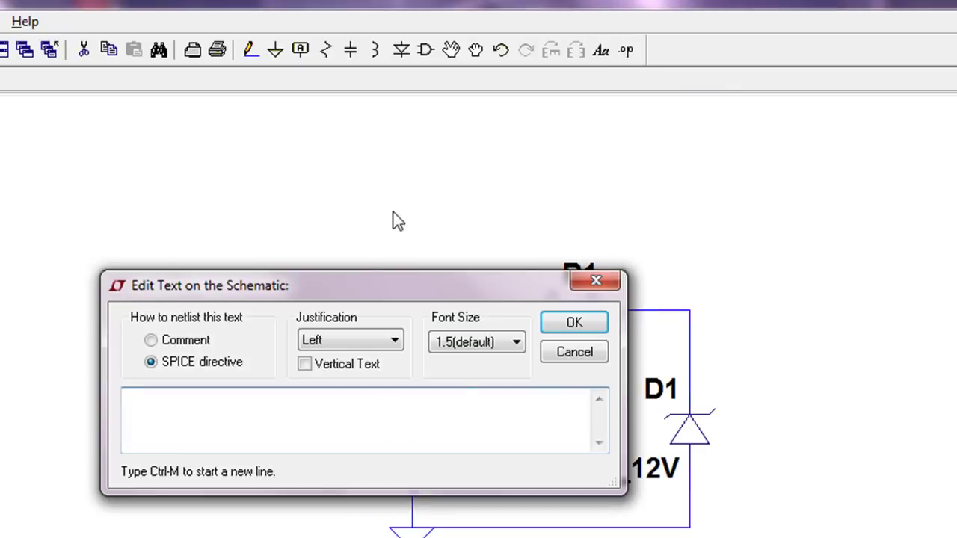
pyautogui.moveTo(342, 295); pyautogui.dragTo(252, 395)
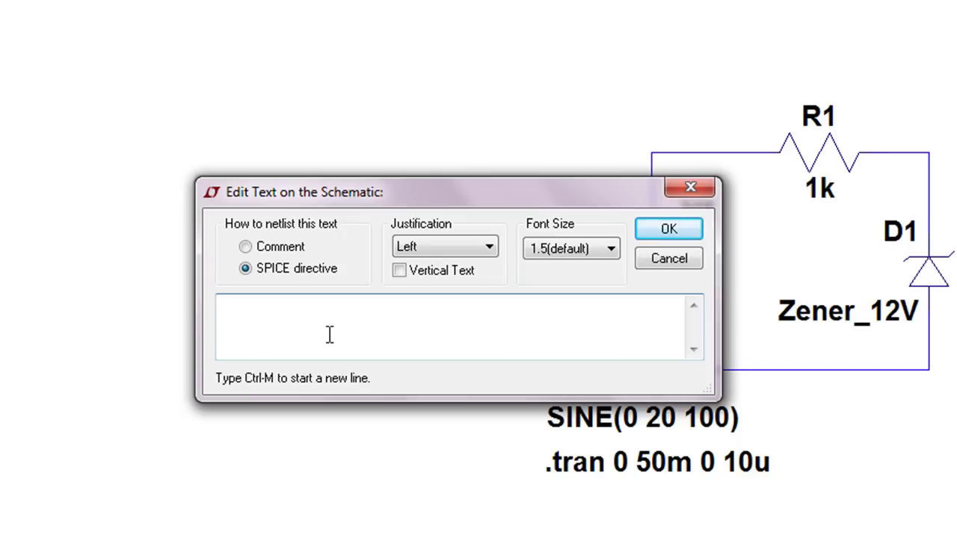
pyautogui.write('.model')
pyautogui.write('Zener_1')
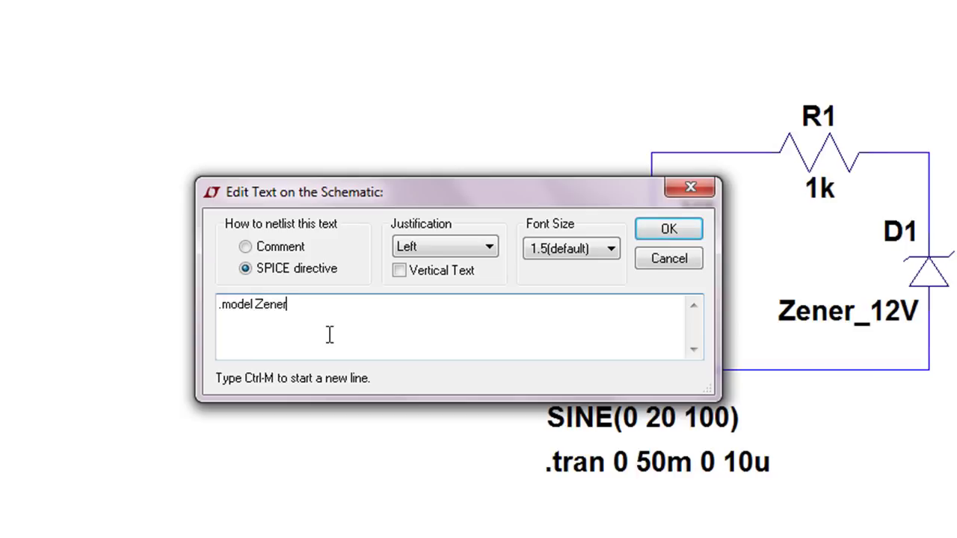
pyautogui.write('2V ')
pyautogui.write('D')
pyautogui.write(' ()')
pyautogui.write('BV')
pyautogui.write(' = 12V')
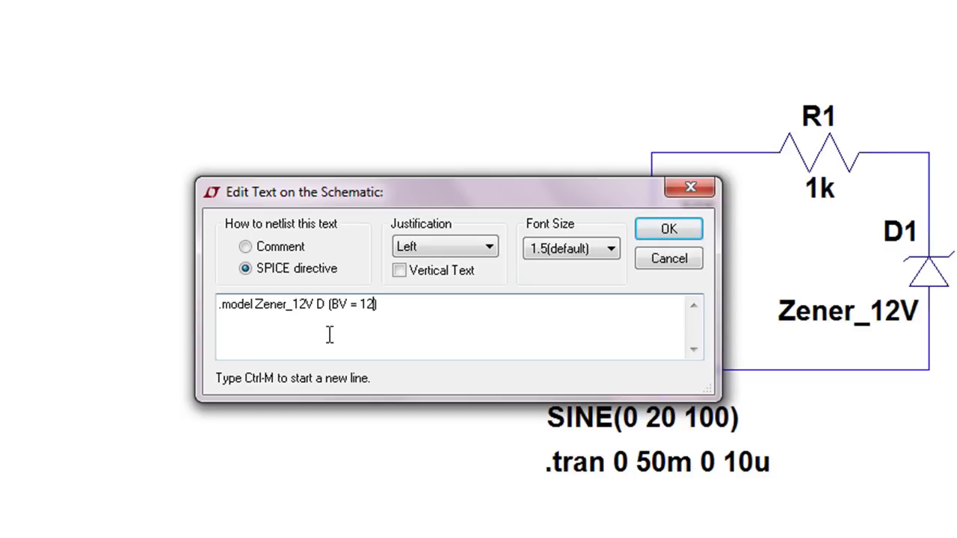
pyautogui.click(669, 230)
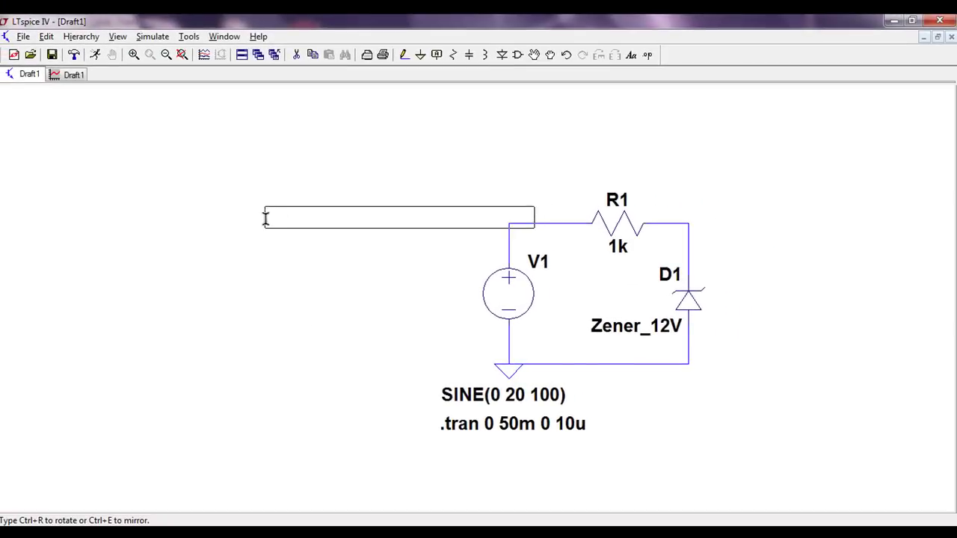
pyautogui.click(180, 224)
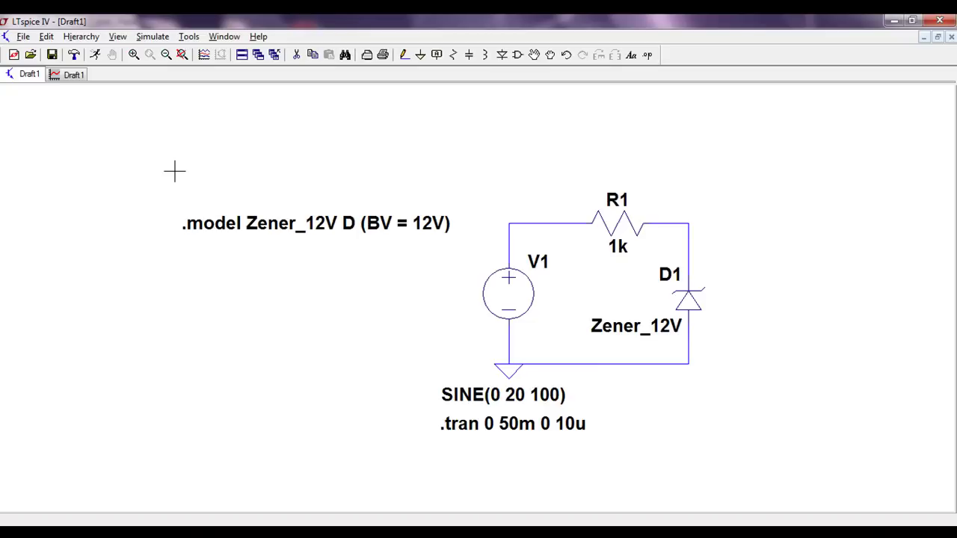
# Rerun the transient simulation, examine both voltage traces in a maximized plot, and return to the schematic.
pyautogui.click(95, 54)
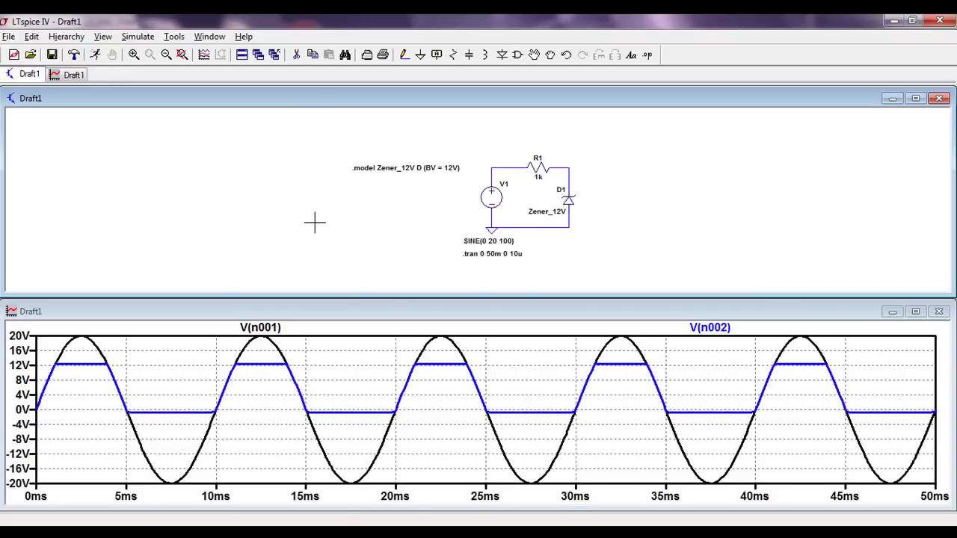
pyautogui.doubleClick(335, 310)
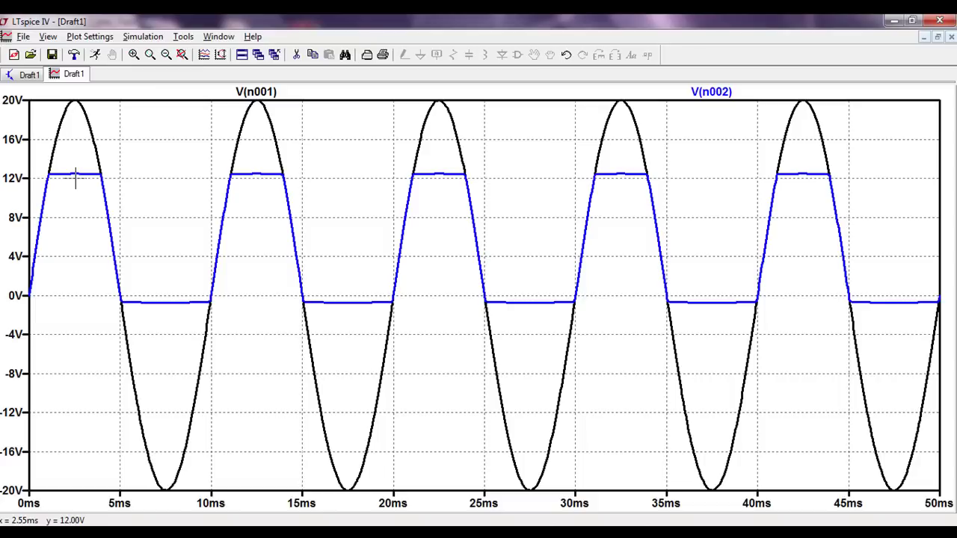
pyautogui.click(24, 76)
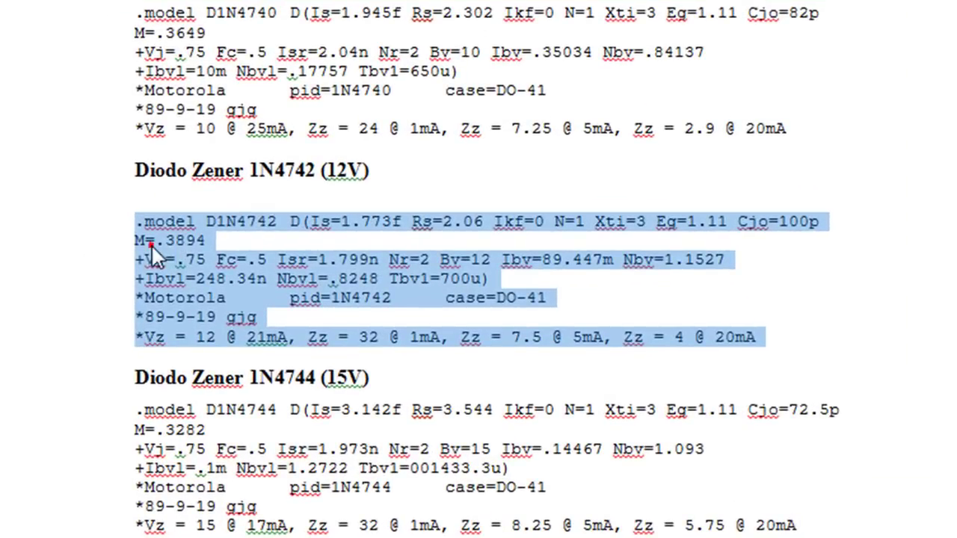
# Copy the full D1N4742 (12V) model text from the document and replace the schematic's .model directive with it.
pyautogui.click(169, 251)
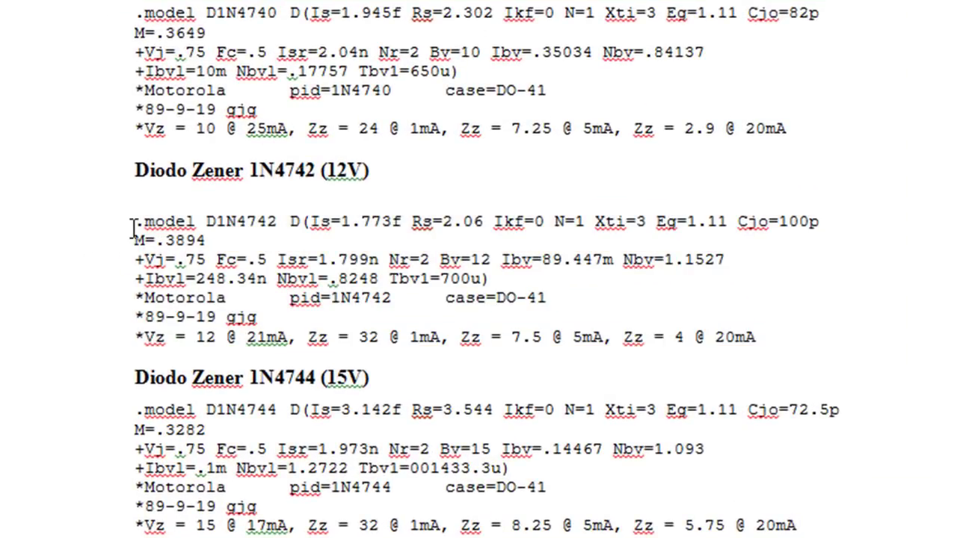
pyautogui.moveTo(136, 222); pyautogui.dragTo(756, 340)
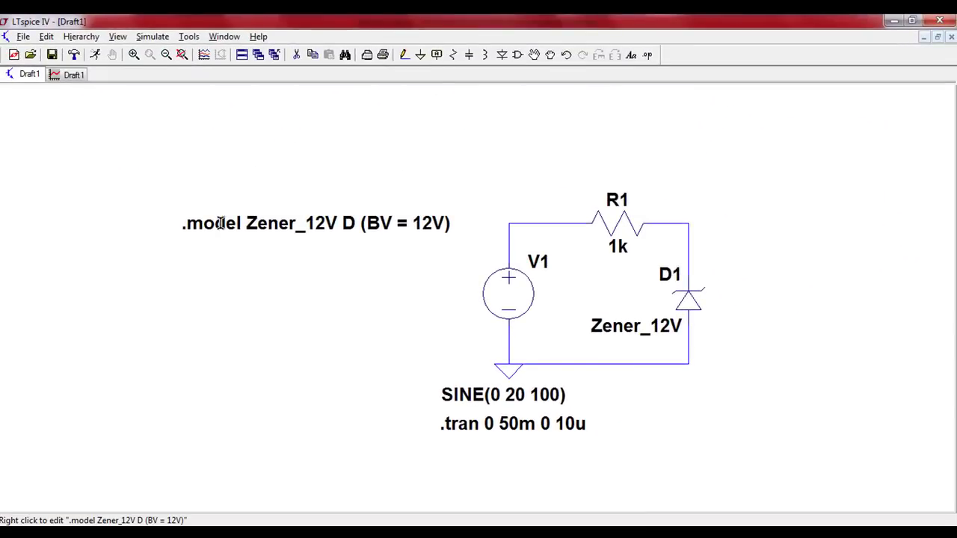
pyautogui.rightClick(221, 223)
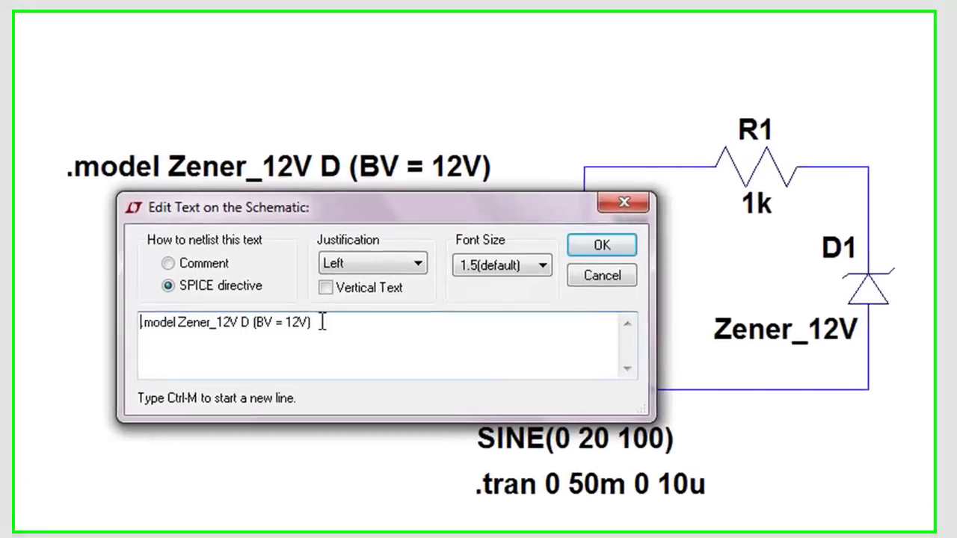
pyautogui.moveTo(344, 321); pyautogui.dragTo(250, 326)
pyautogui.moveTo(167, 329); pyautogui.dragTo(124, 324)
pyautogui.hotkey('ctrl', 'v')
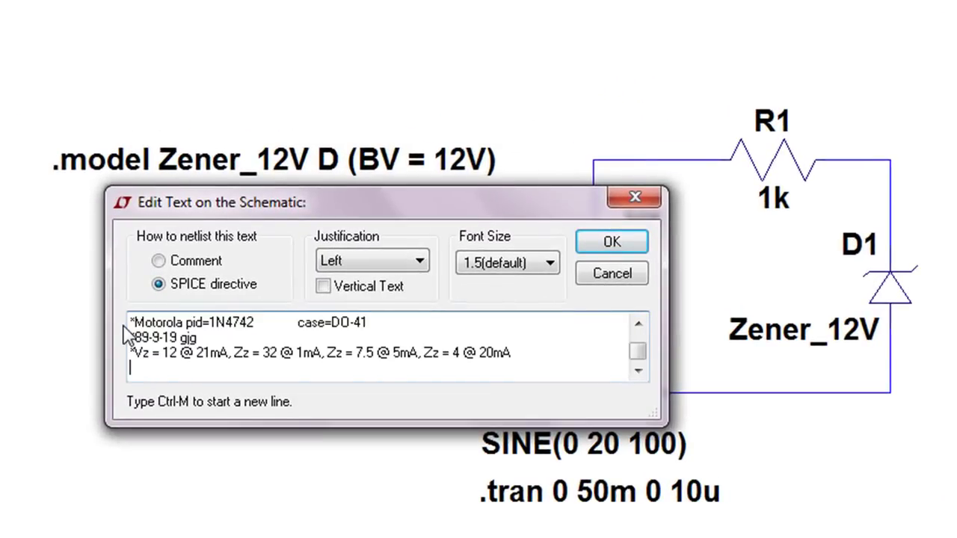
pyautogui.click(613, 244)
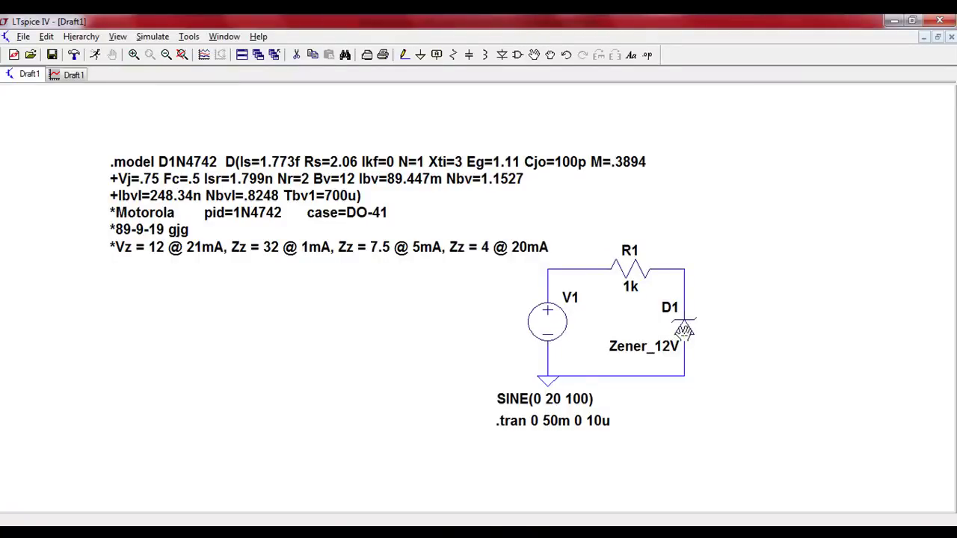
# Set the Value attribute of Zener diode D1 to D1N4742 and rerun the transient simulation.
pyautogui.rightClick(685, 329)
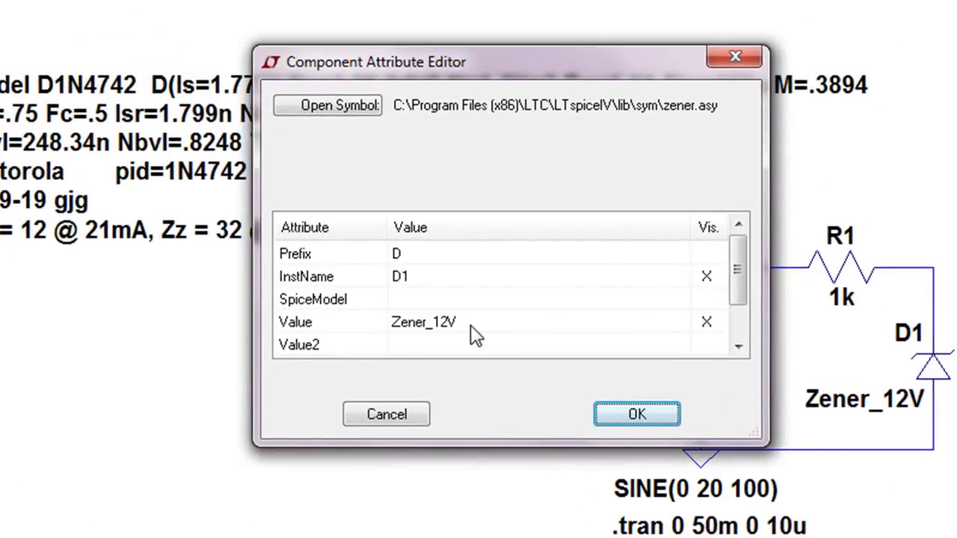
pyautogui.click(470, 325)
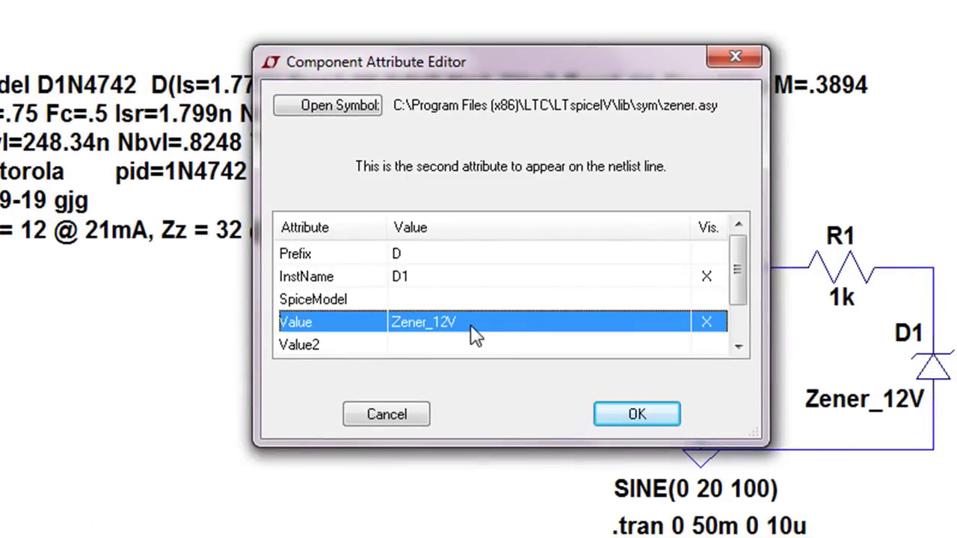
pyautogui.moveTo(443, 67); pyautogui.dragTo(580, 68)
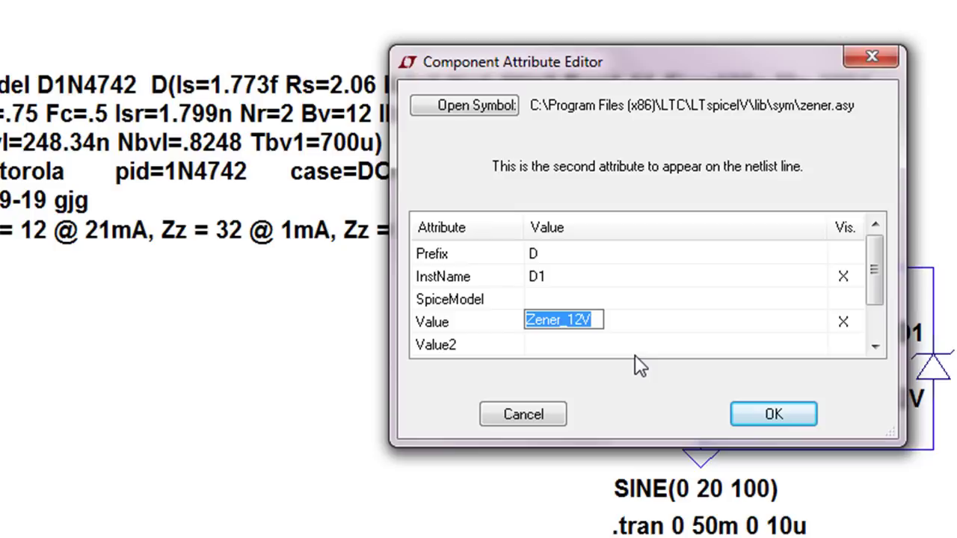
pyautogui.write('D1N')
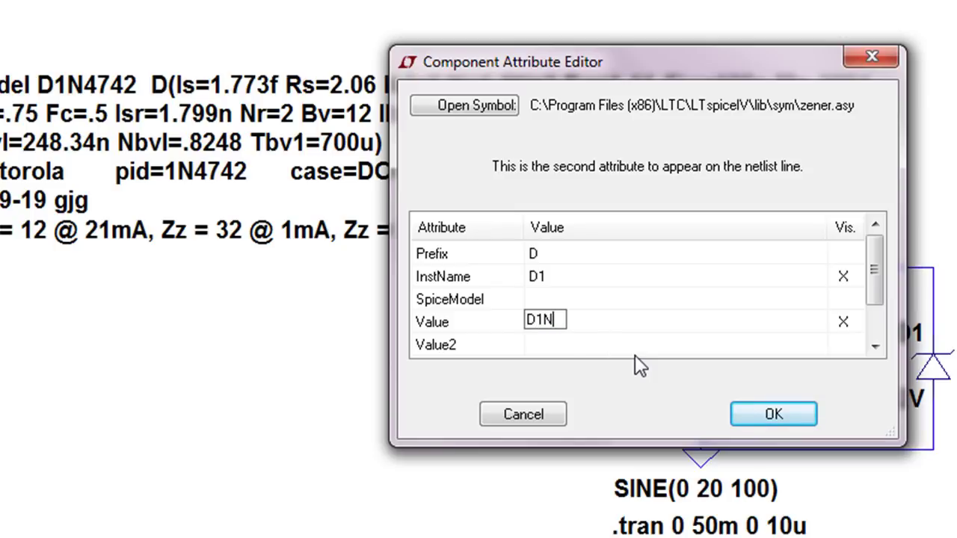
pyautogui.write('4742')
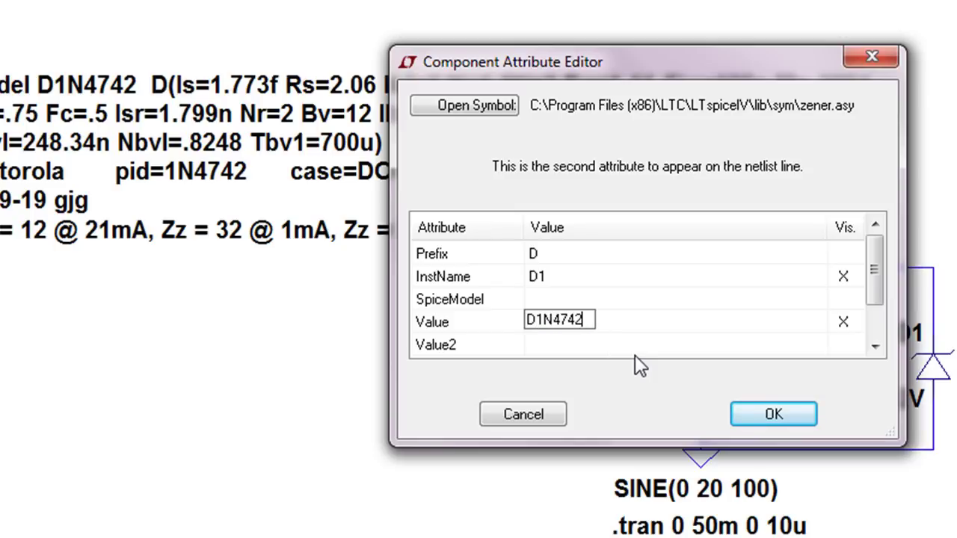
pyautogui.click(791, 430)
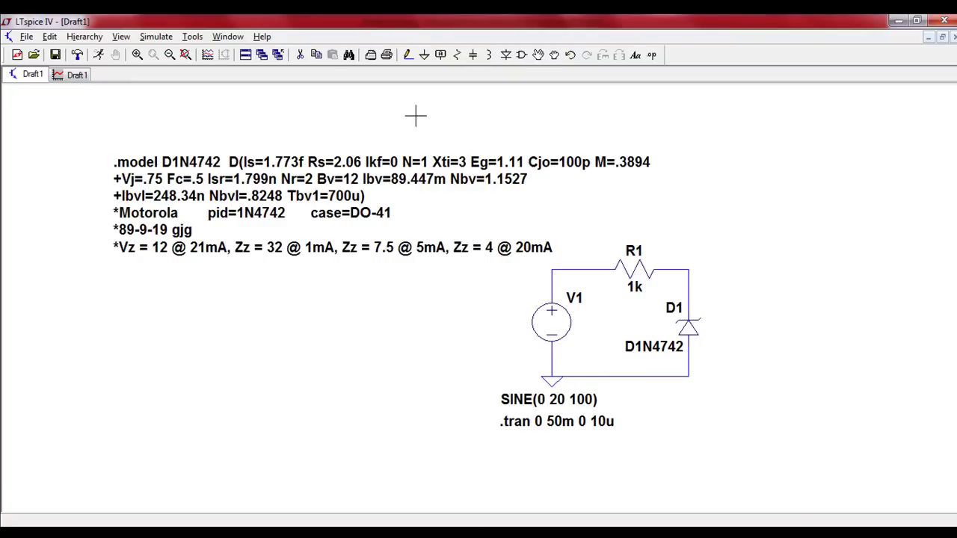
pyautogui.click(98, 56)
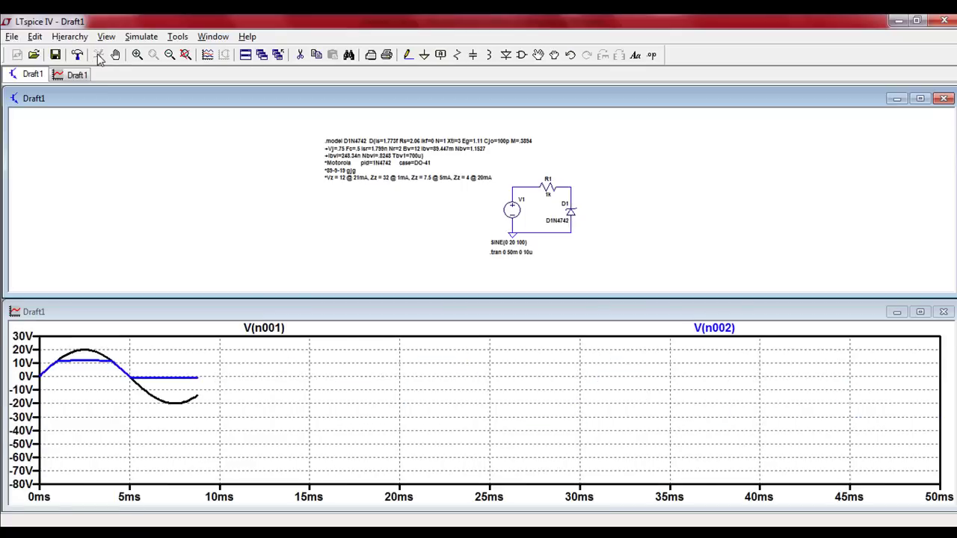